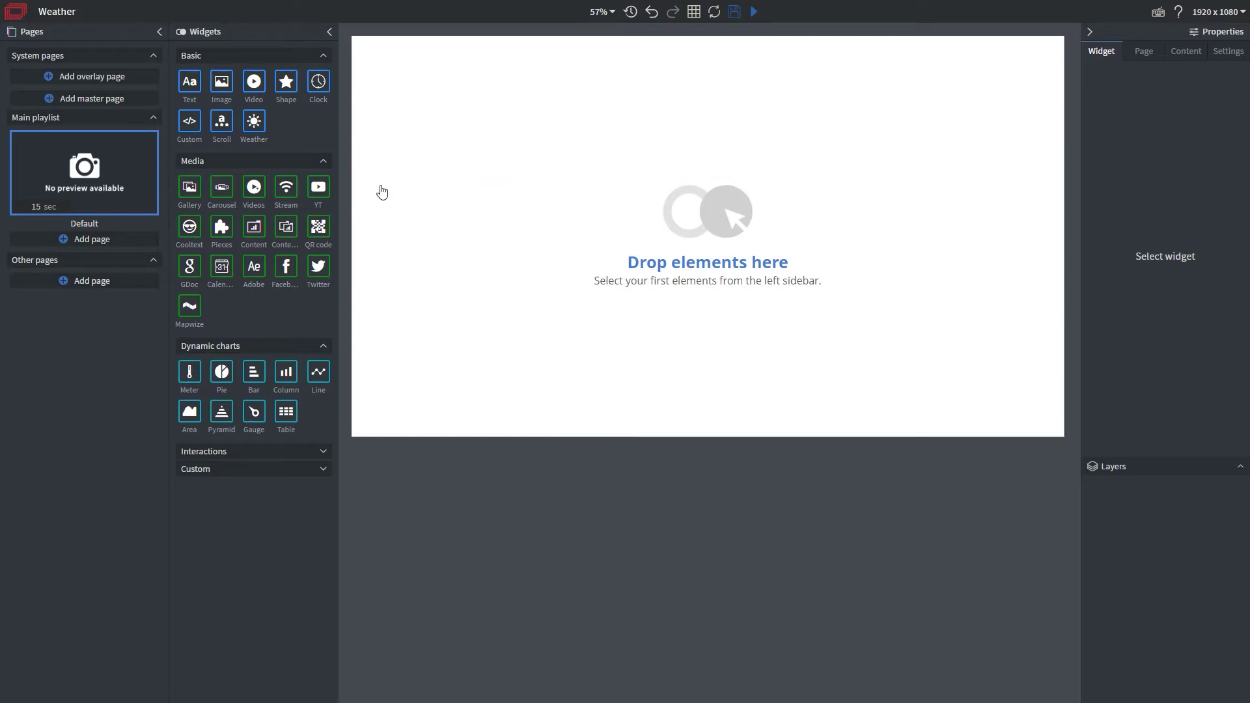
# Place and enlarge a weather widget, delete Berlin from its cities, and adjust the city-change delay
pyautogui.moveTo(254, 135); pyautogui.dragTo(609, 133)
pyautogui.moveTo(645, 209); pyautogui.dragTo(731, 326)
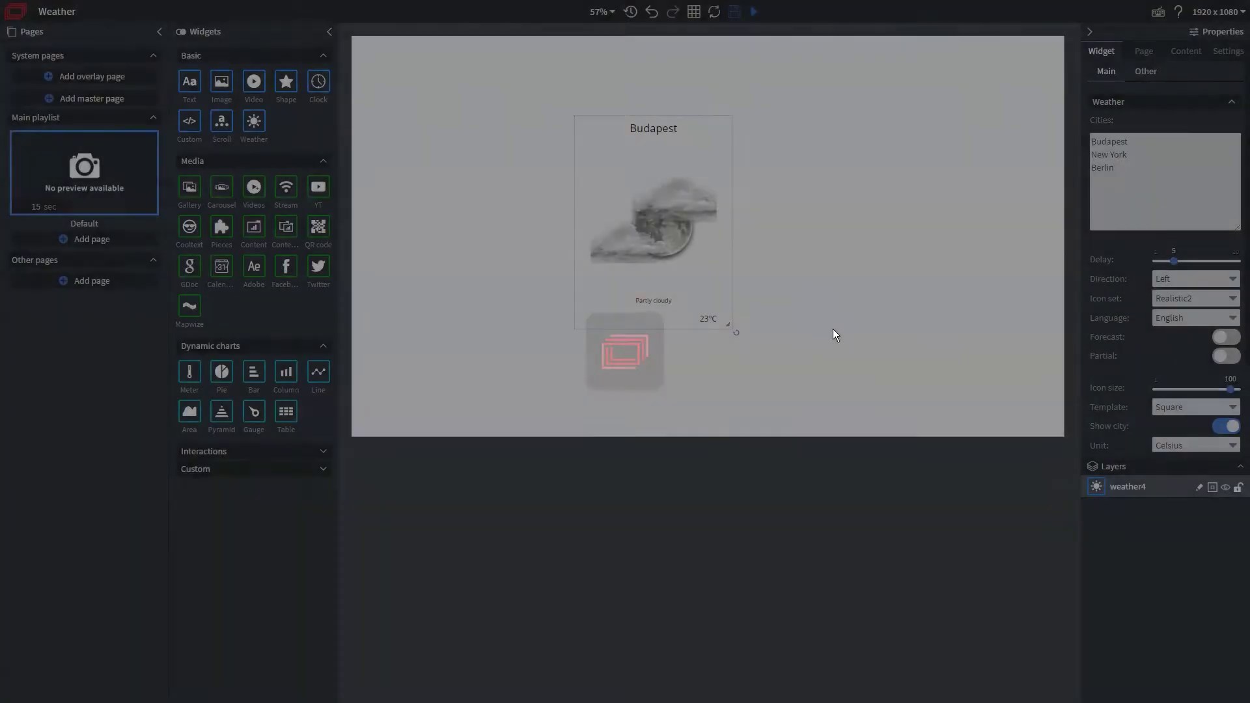
pyautogui.moveTo(1110, 187); pyautogui.dragTo(1077, 174)
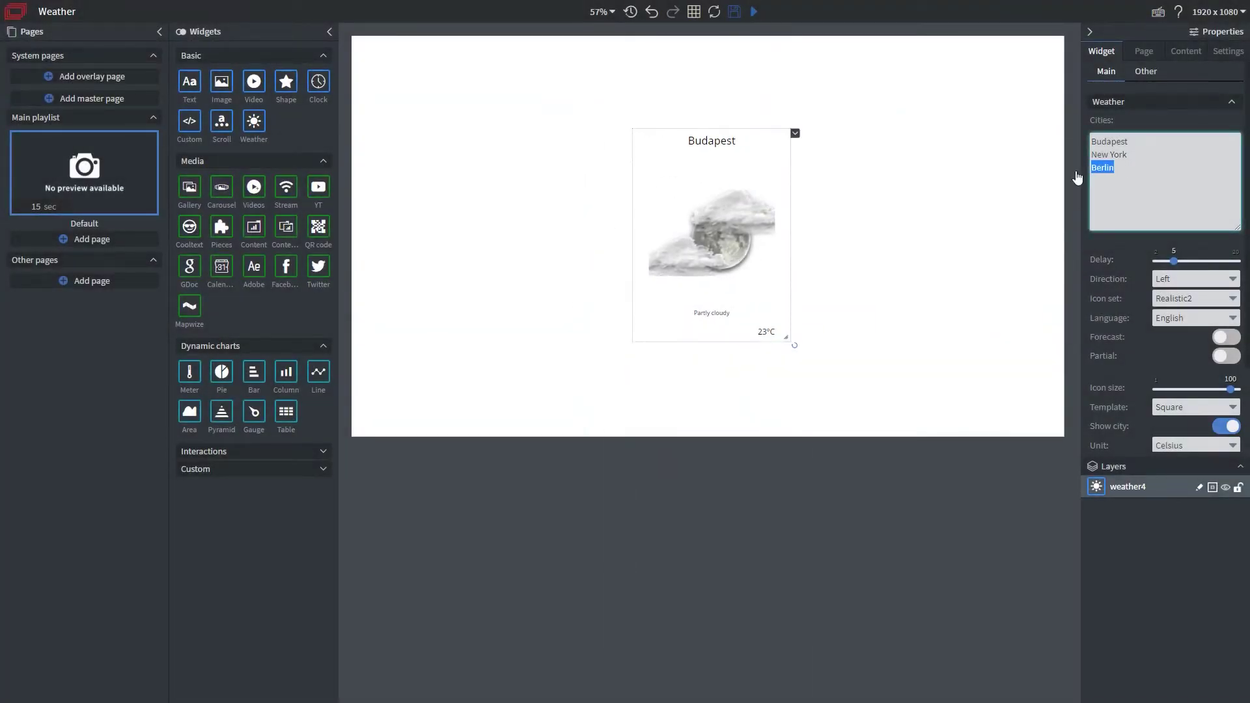
pyautogui.press('BackSpace')
pyautogui.moveTo(1176, 262)
pyautogui.mouseDown()
pyautogui.moveTo(1195, 265)
pyautogui.moveTo(1176, 267)
pyautogui.mouseUp()
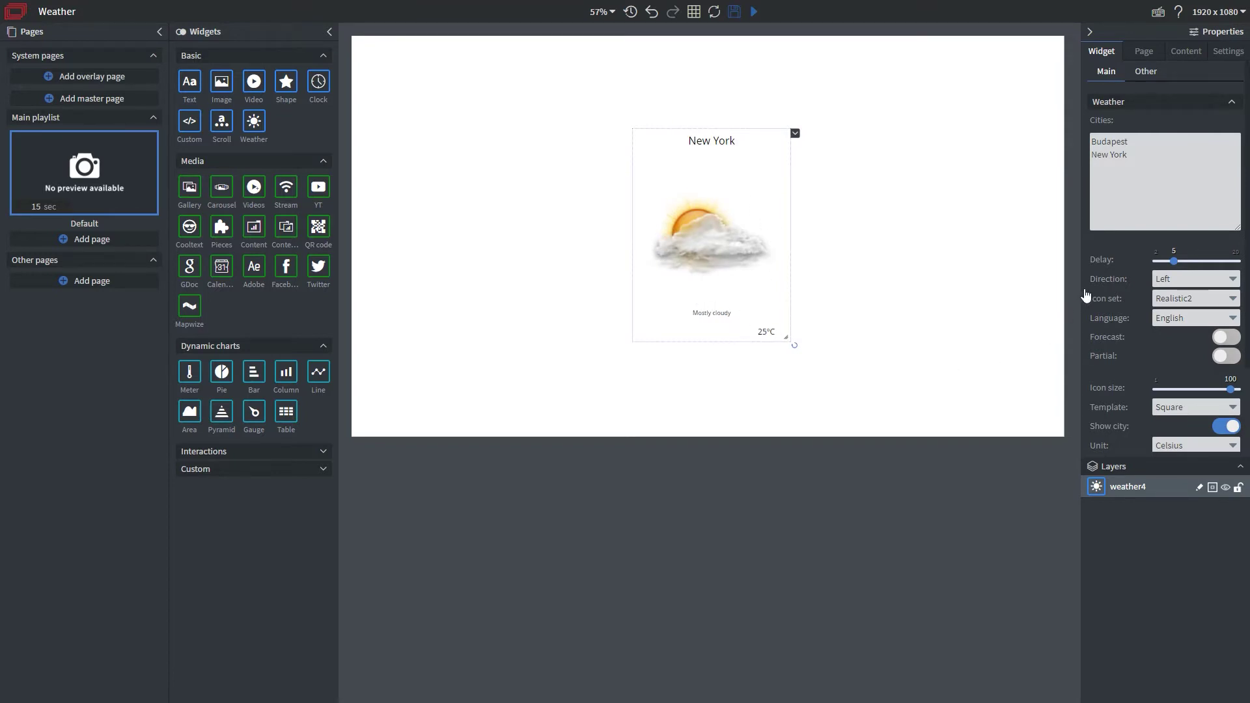
# Set the weather widget's transition Direction to Fade
pyautogui.scroll(-1, 1146, 319)
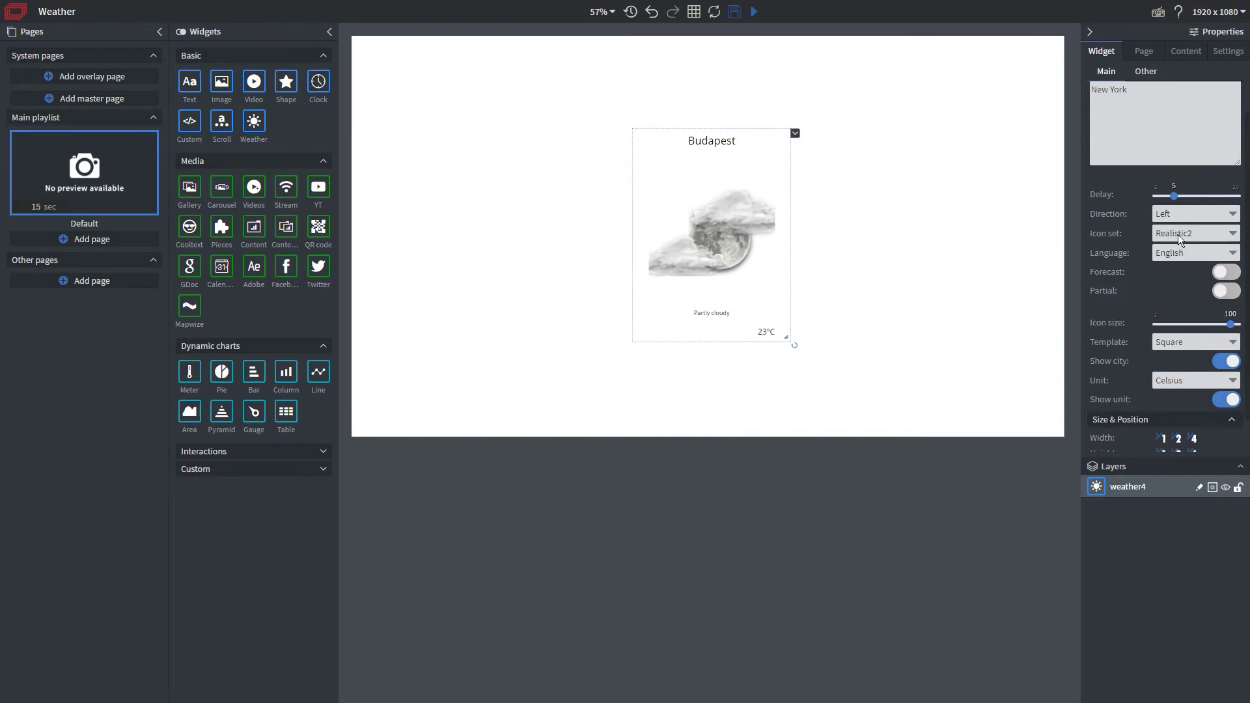
pyautogui.click(1184, 214)
pyautogui.click(1190, 279)
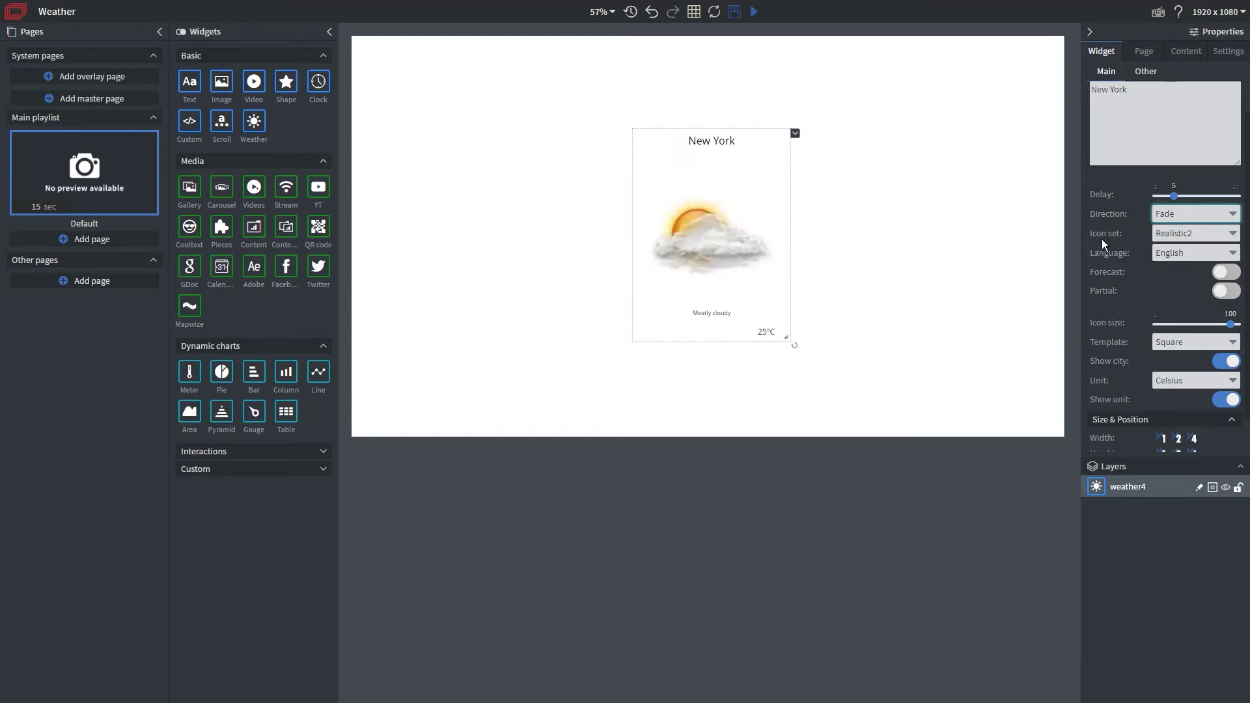
# Switch the weather widget's icon set from Realistic2 to Cartoon2
pyautogui.click(1183, 236)
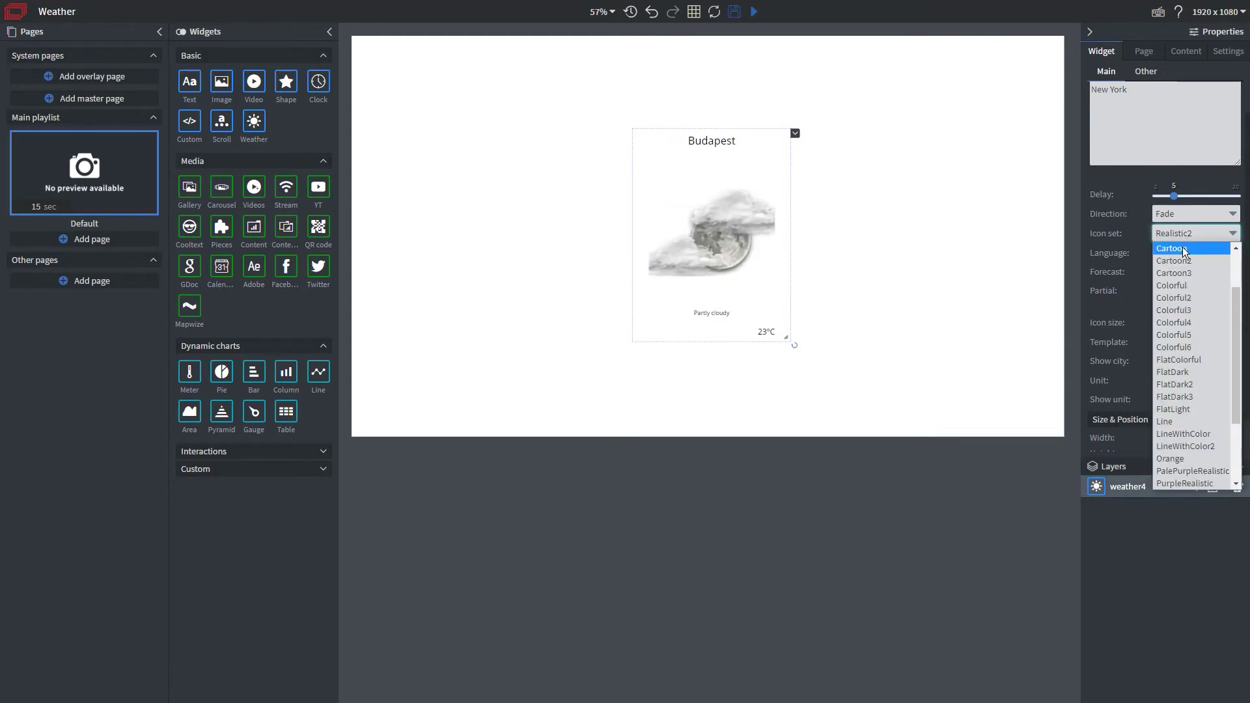
pyautogui.scroll(1, 1182, 247)
pyautogui.click(1188, 261)
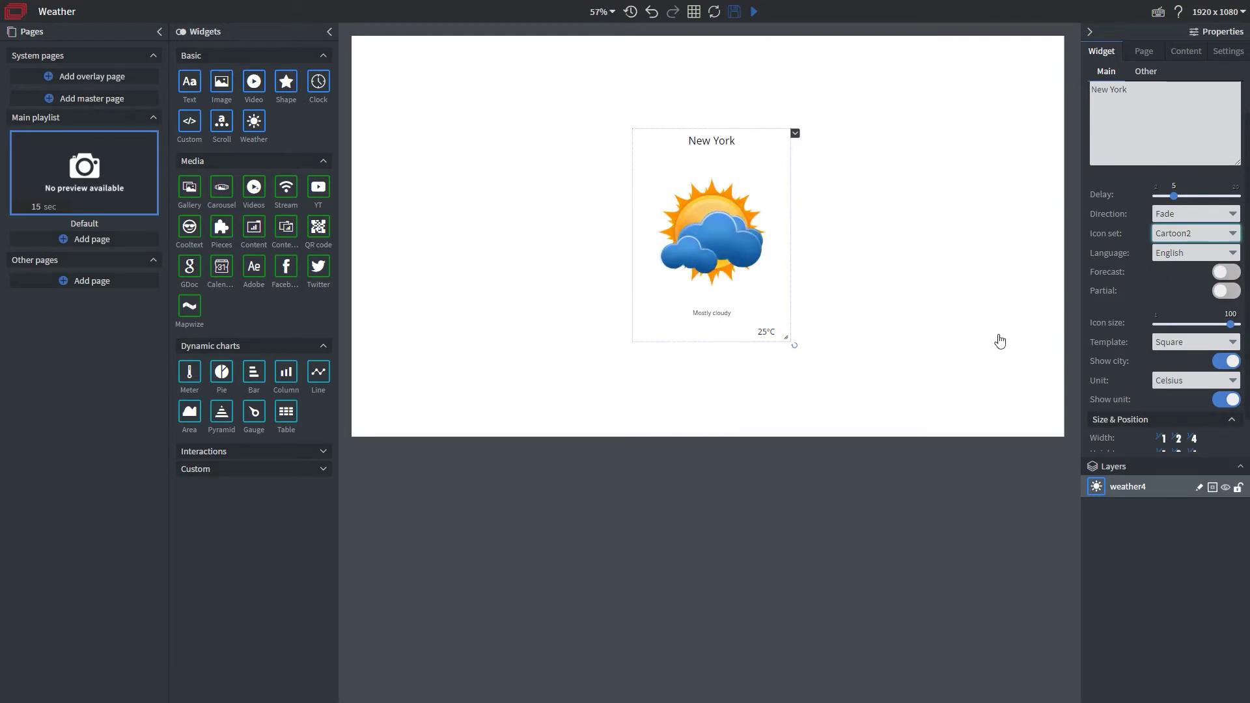
pyautogui.click(1184, 235)
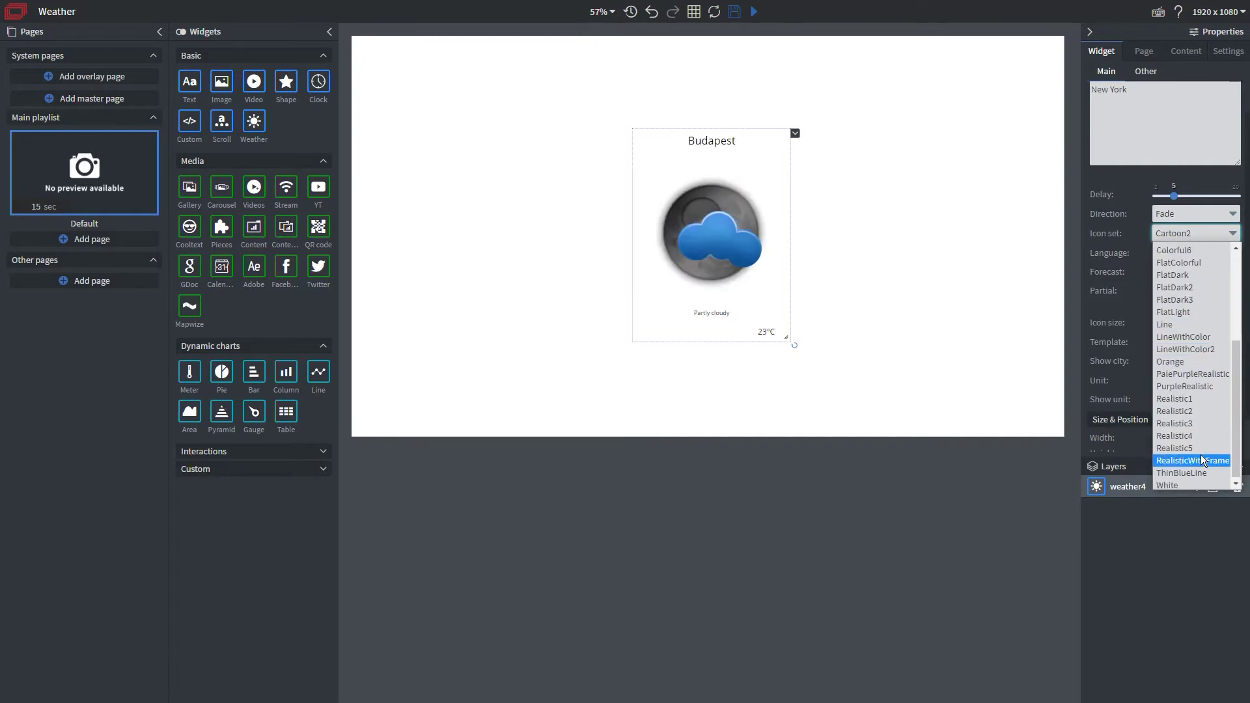
pyautogui.click(1185, 229)
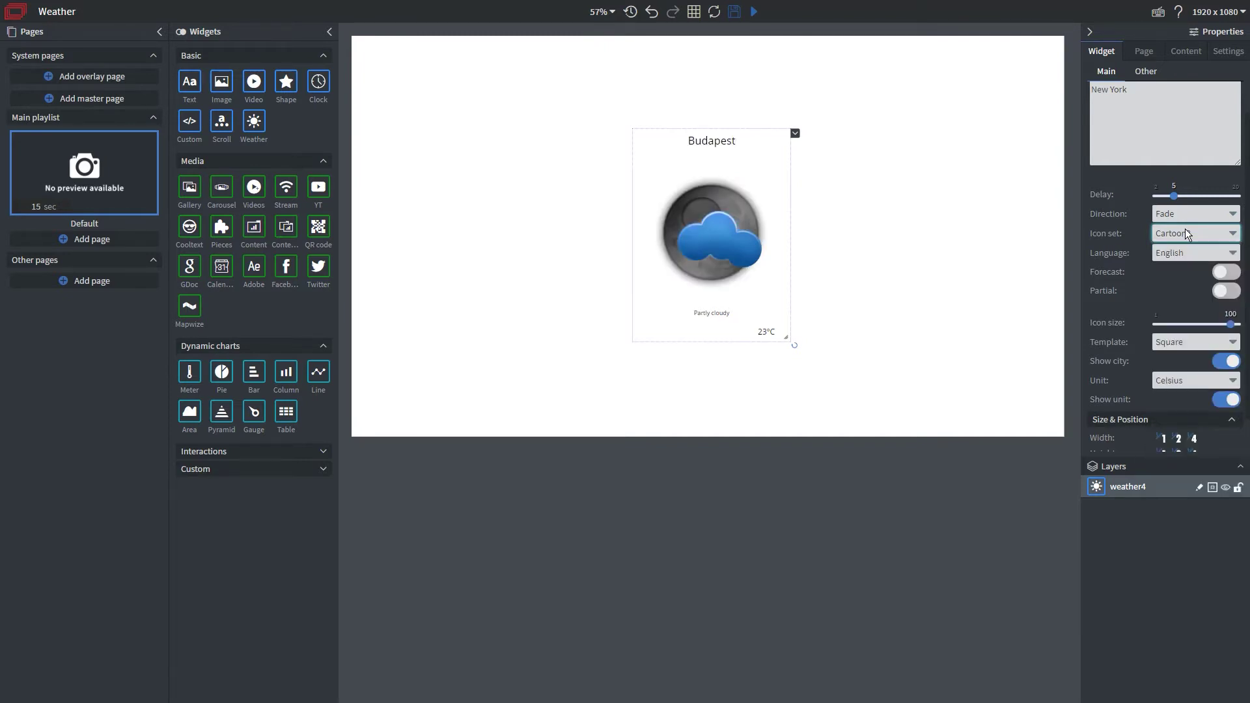
# Turn on the Forecast toggle in the weather widget's Main properties
pyautogui.click(1222, 274)
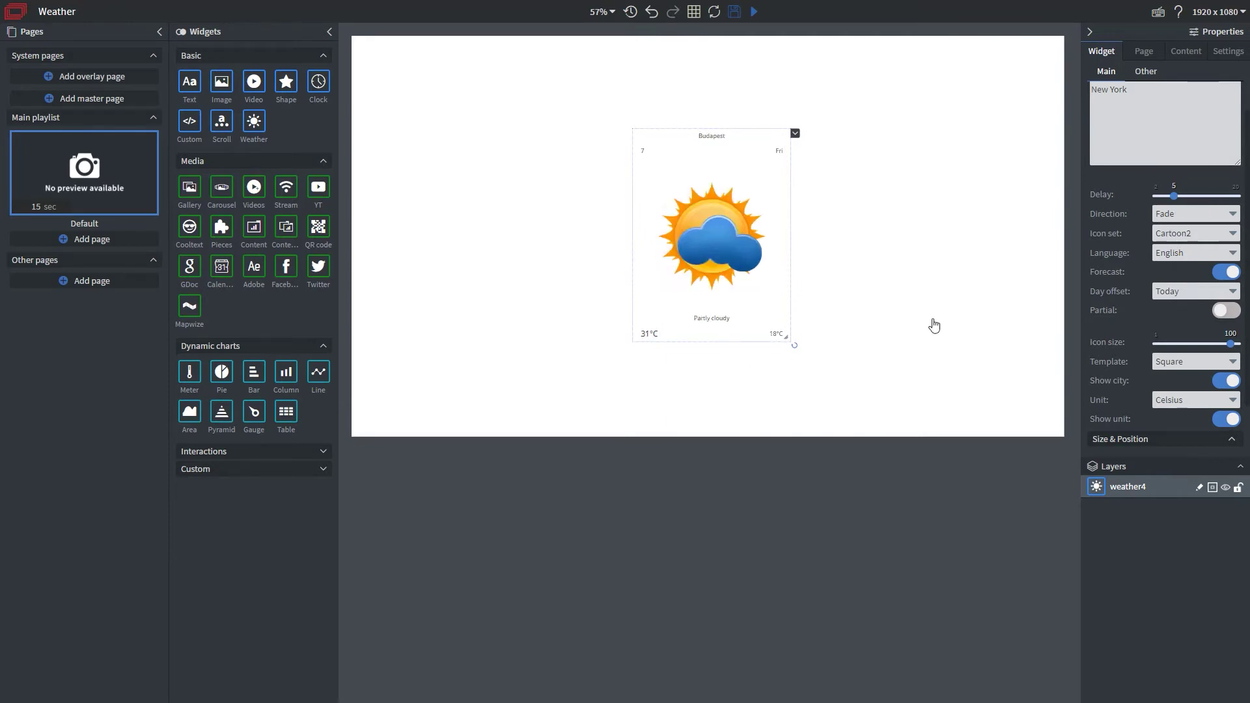
# Duplicate the weather widget, set the copy to tomorrow's forecast, and align both widgets
pyautogui.moveTo(724, 247); pyautogui.dragTo(691, 231)
pyautogui.hotkey('ctrl', 'd')
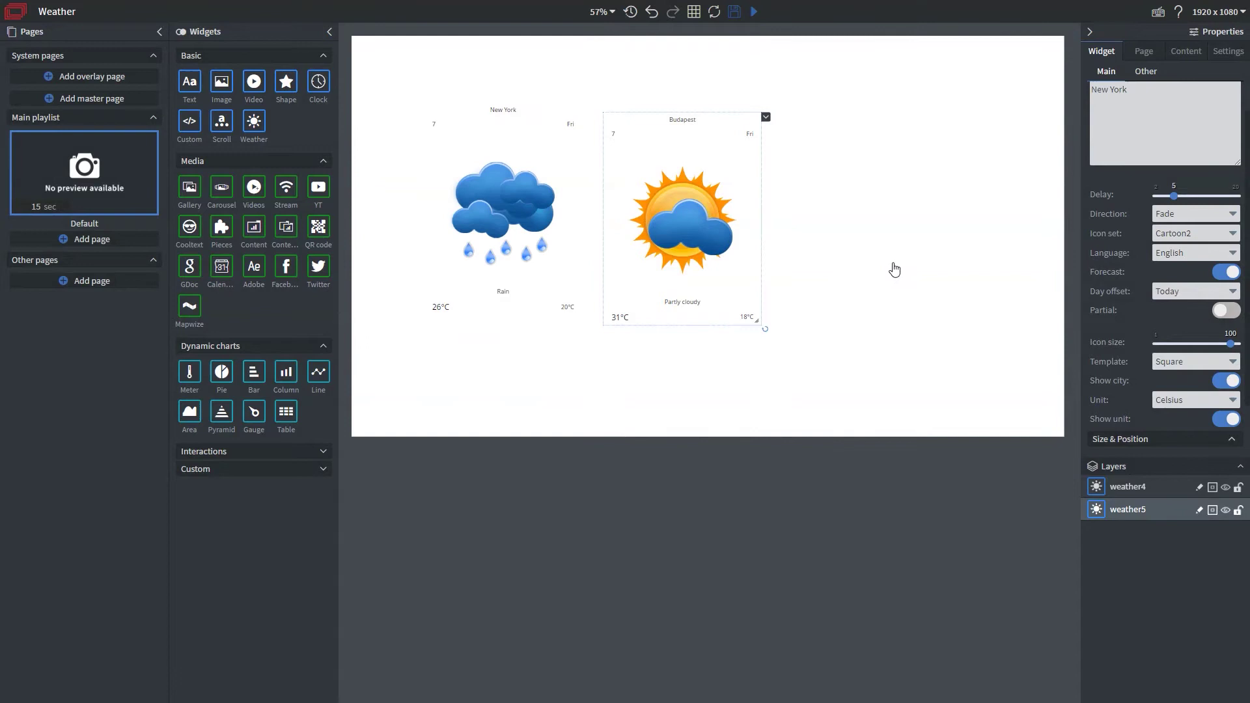
pyautogui.click(1210, 293)
pyautogui.click(1195, 319)
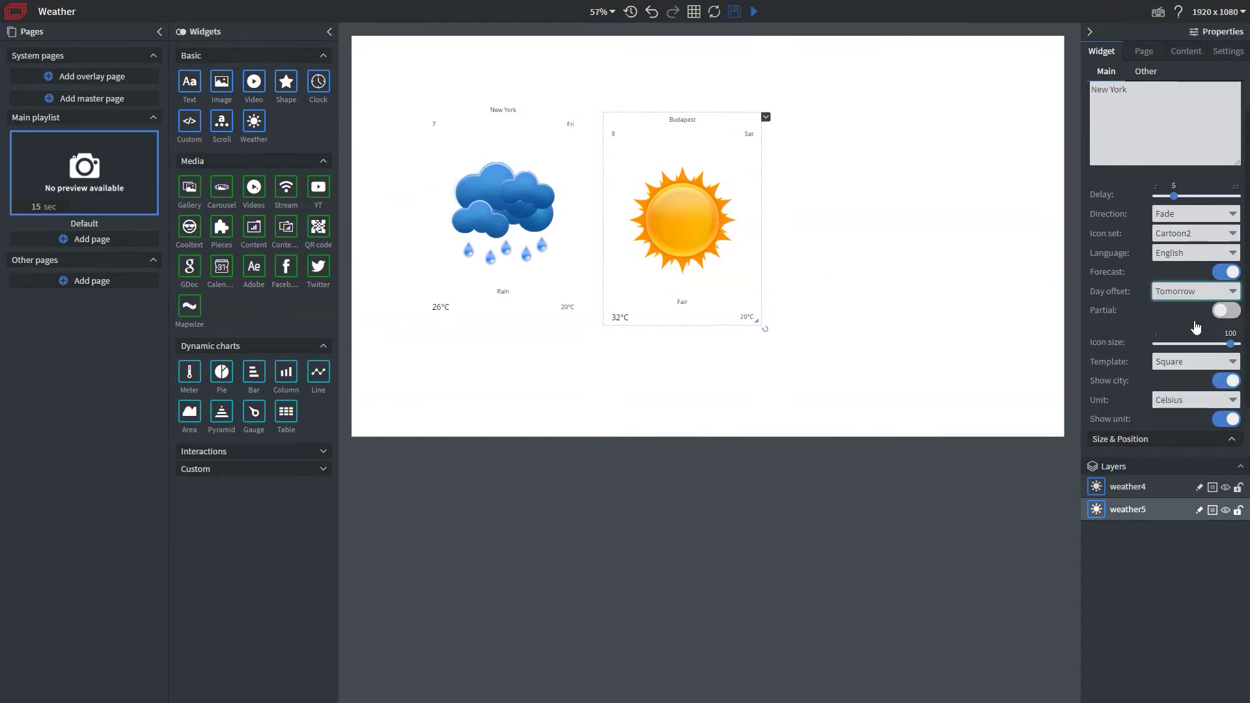
pyautogui.moveTo(690, 211); pyautogui.dragTo(699, 229)
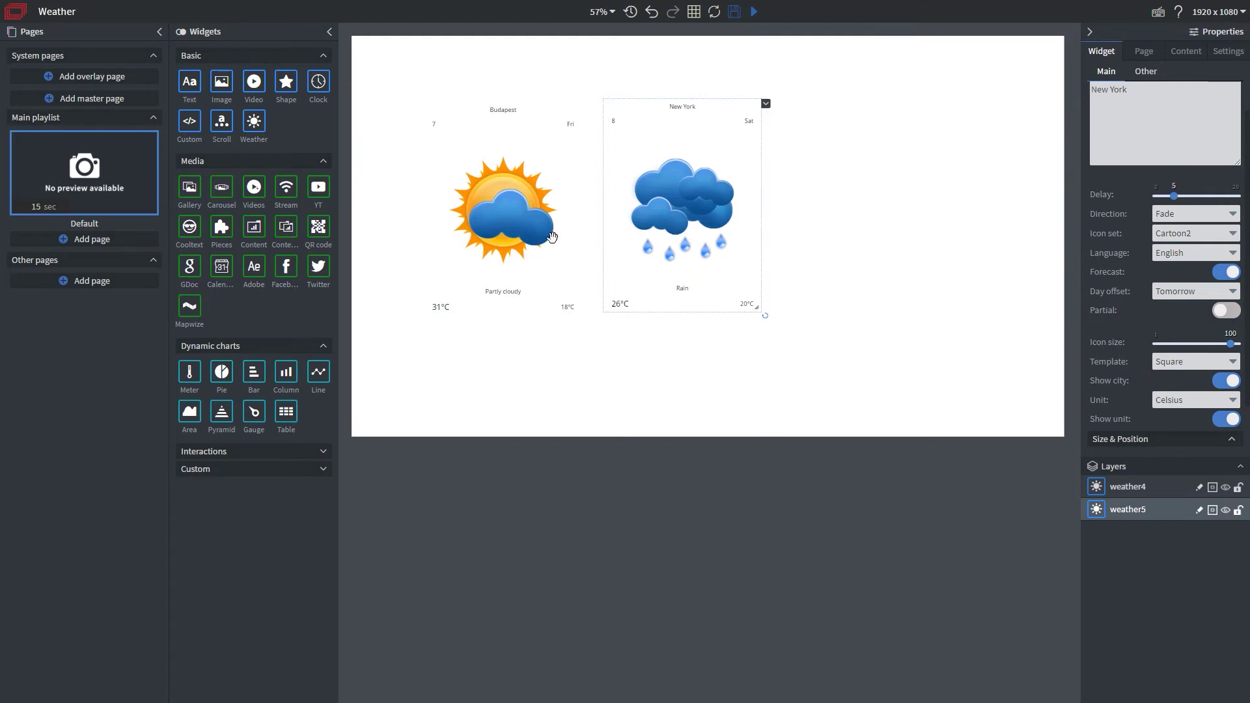
# Remove New York from both widgets' city lists, leaving only Budapest
pyautogui.scroll(2, 1172, 239)
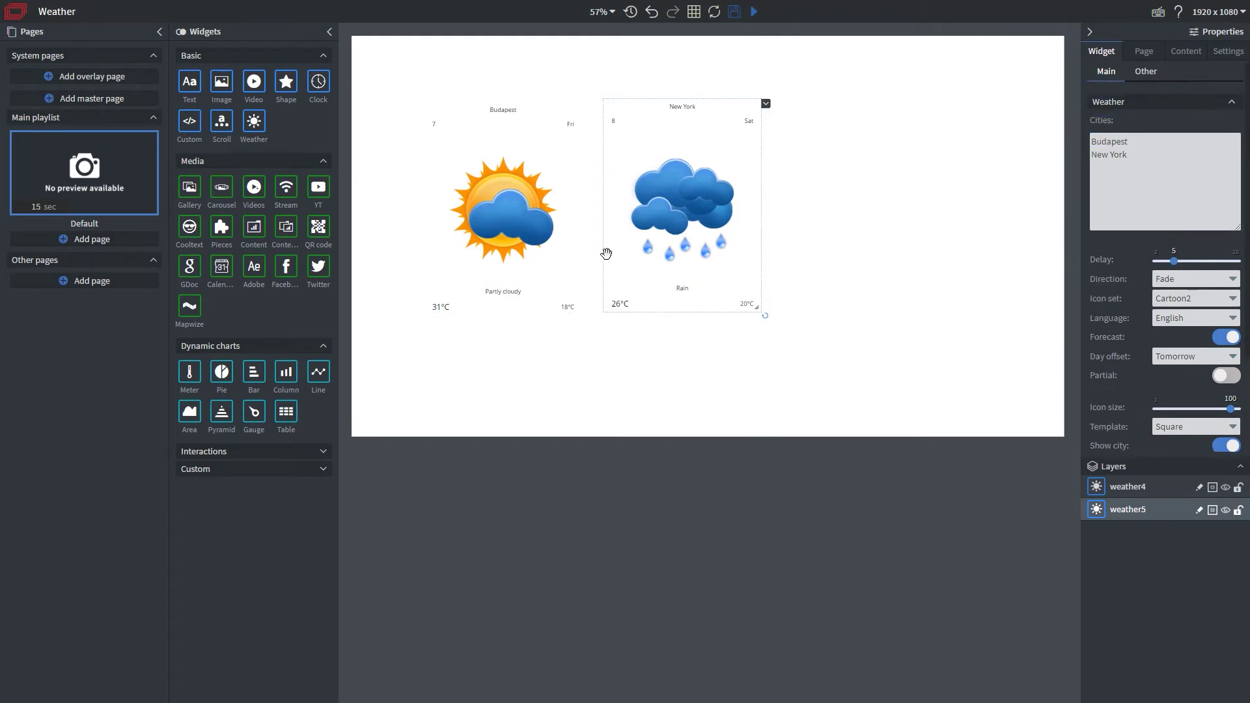
pyautogui.moveTo(1134, 157); pyautogui.dragTo(1072, 159)
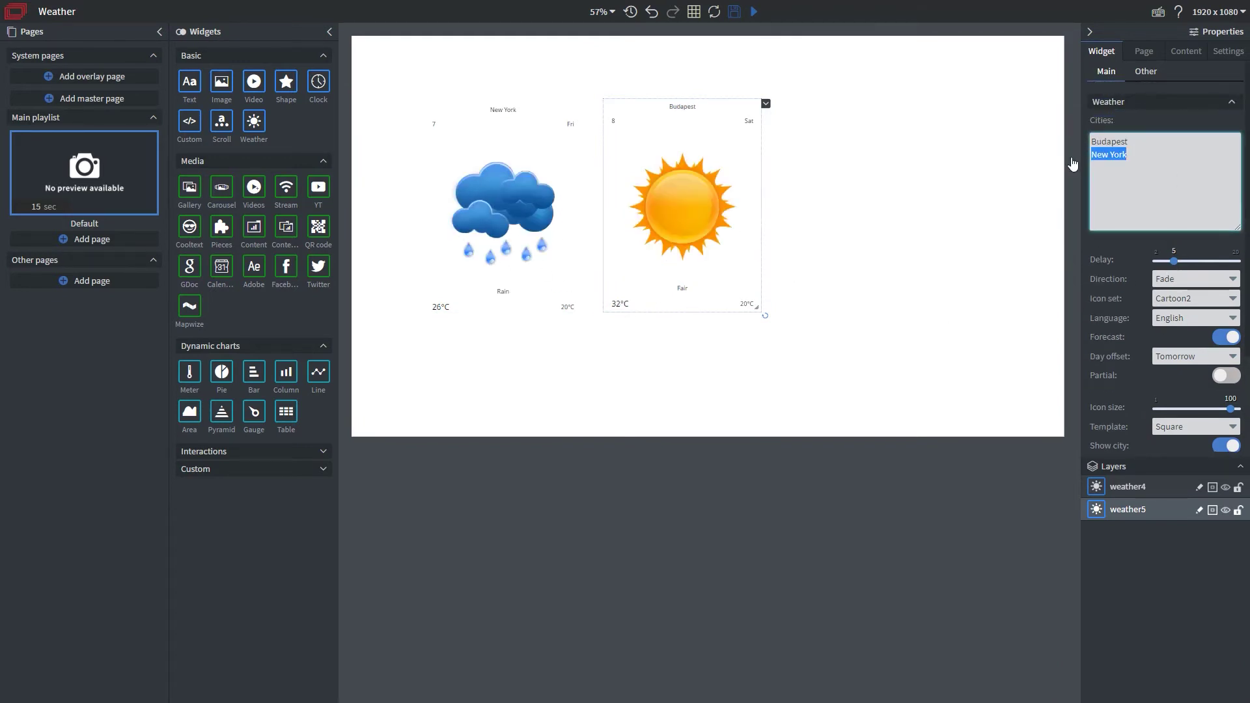
pyautogui.press('BackSpace')
pyautogui.click(539, 206)
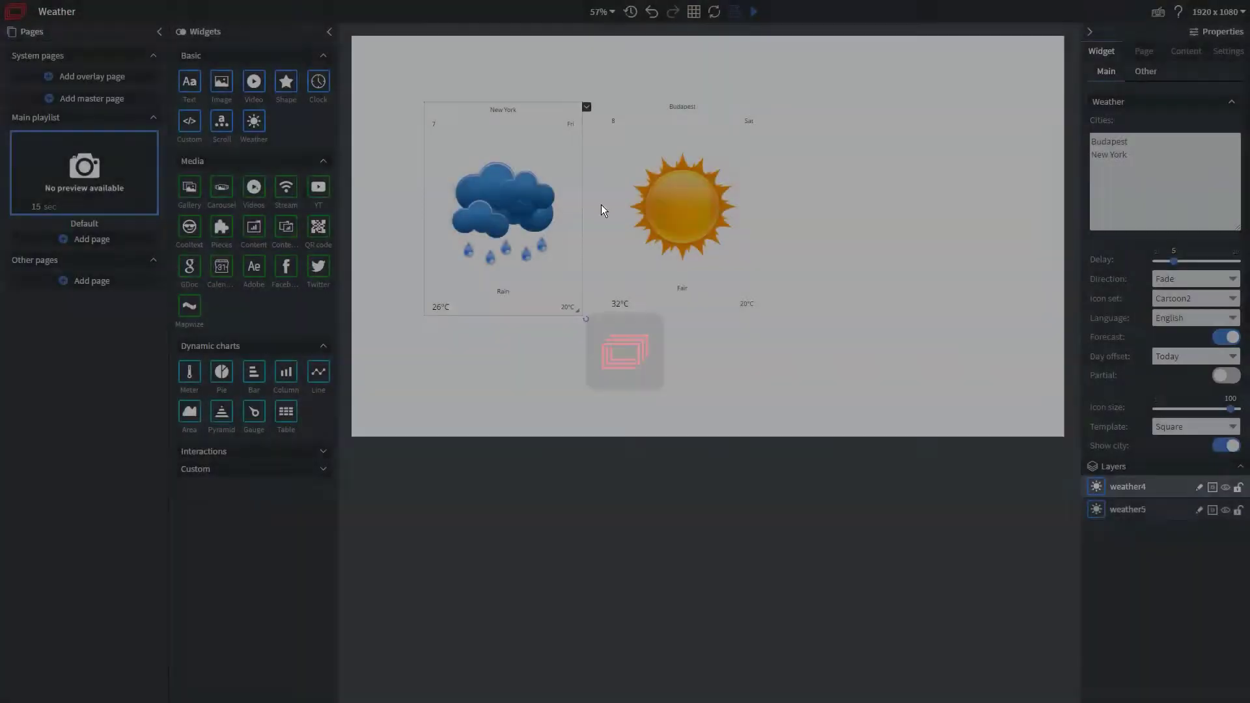
pyautogui.moveTo(1136, 157); pyautogui.dragTo(1094, 156)
pyautogui.press('BackSpace')
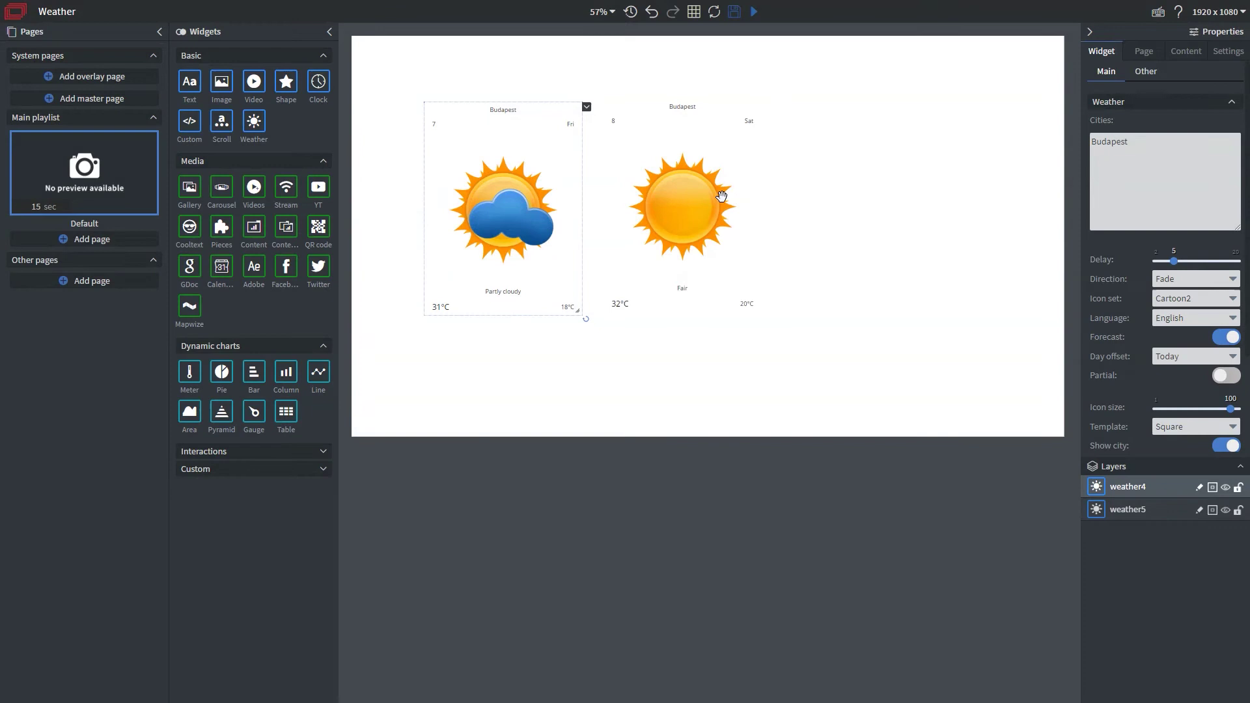
# Delete the second weather widget and start editing the remaining widget's Cities list
pyautogui.click(650, 209)
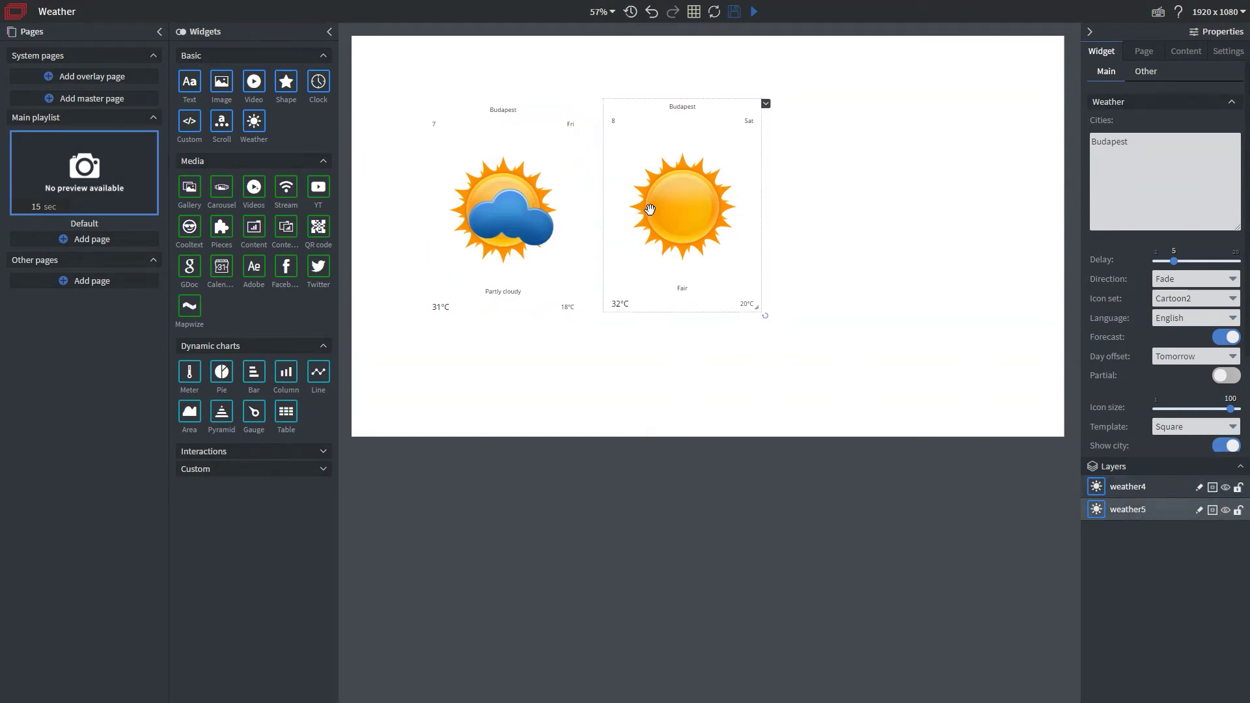
pyautogui.press('Delete')
pyautogui.click(481, 196)
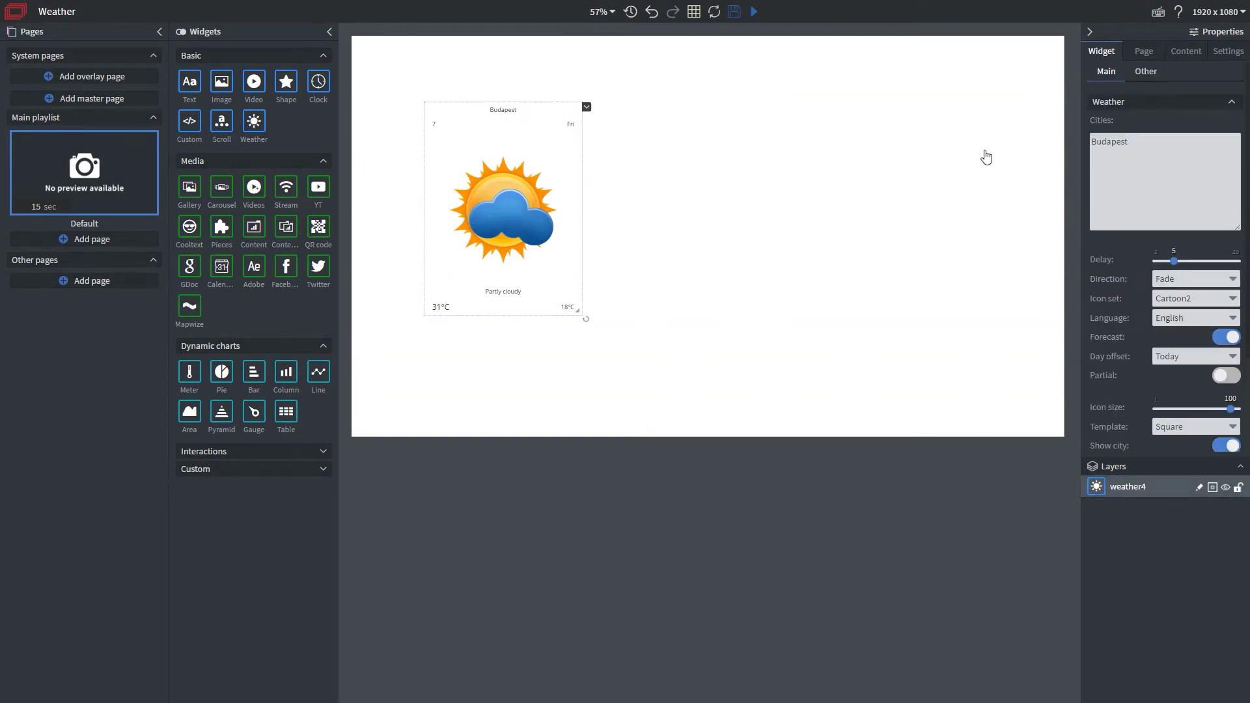
pyautogui.click(1186, 146)
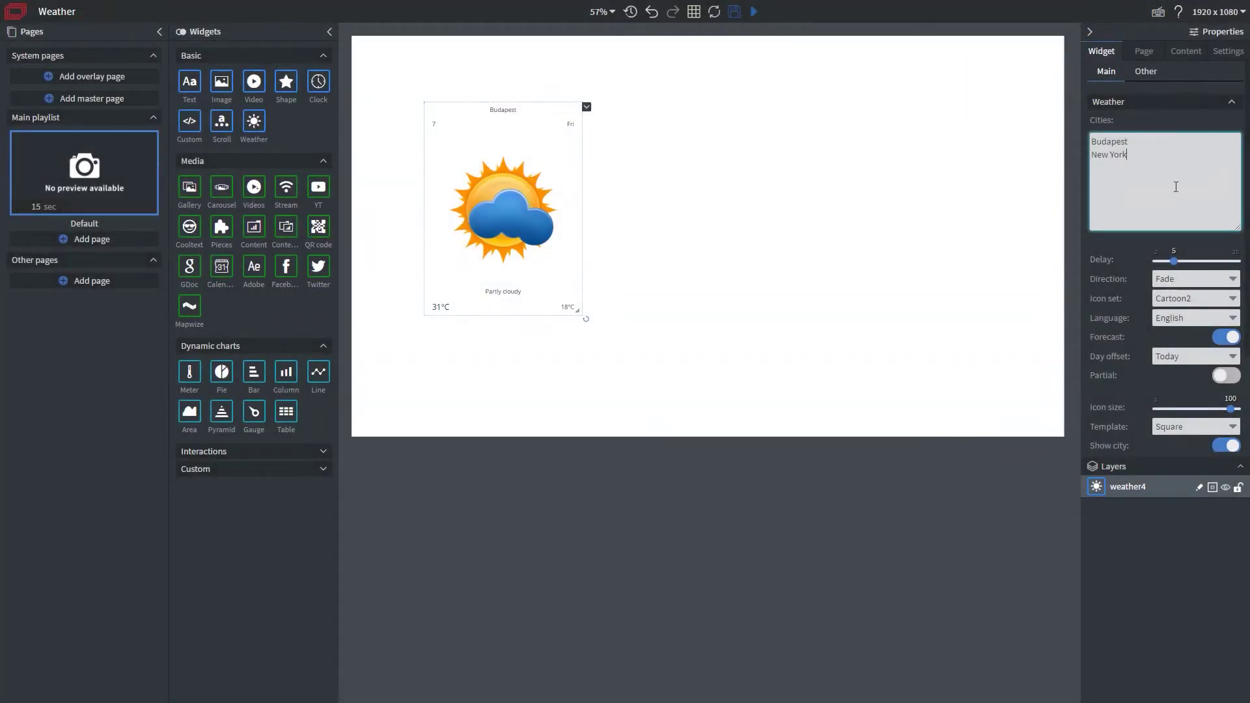
# Turn on Partial mode and set Part to Icon so only the weather icon shows
pyautogui.scroll(-2, 1188, 305)
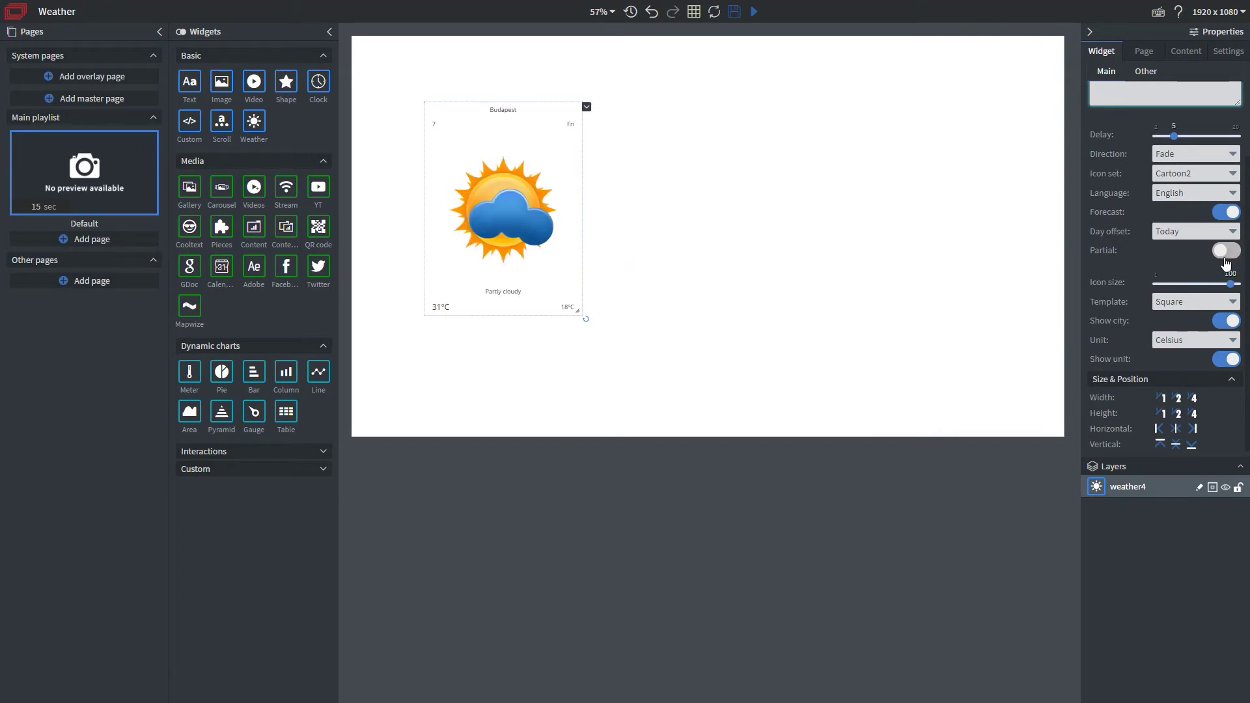
pyautogui.click(1225, 252)
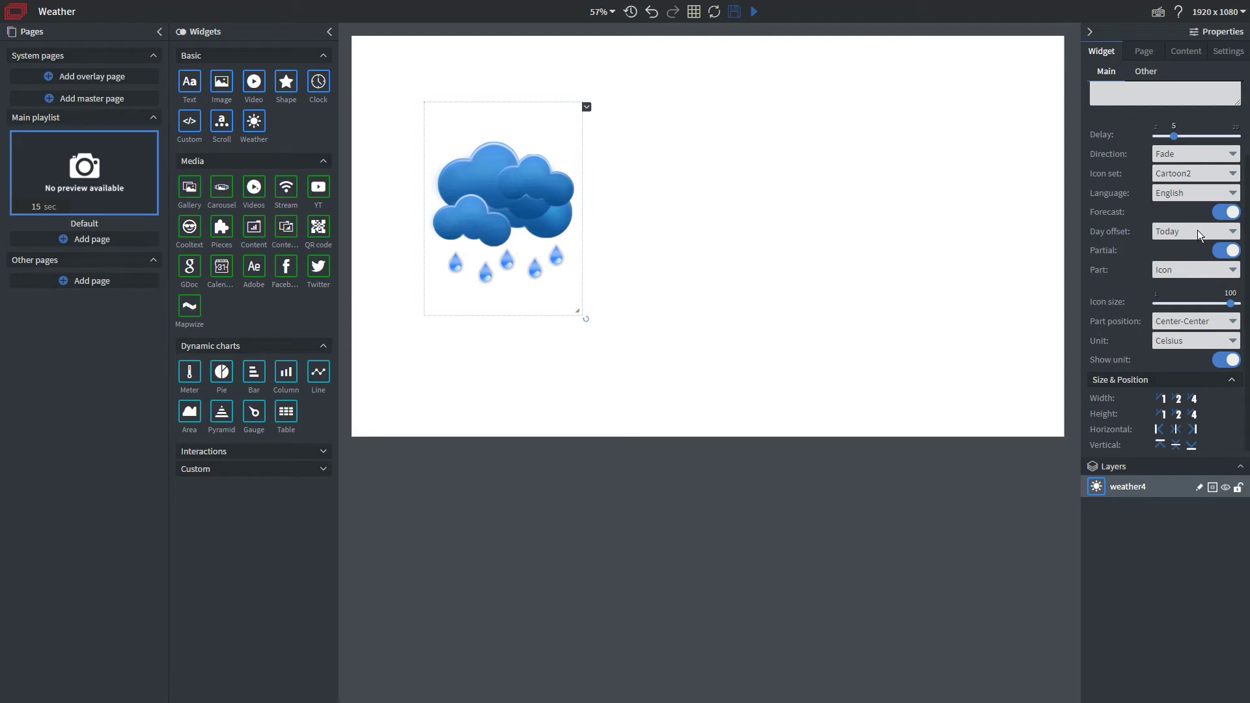
pyautogui.click(1226, 257)
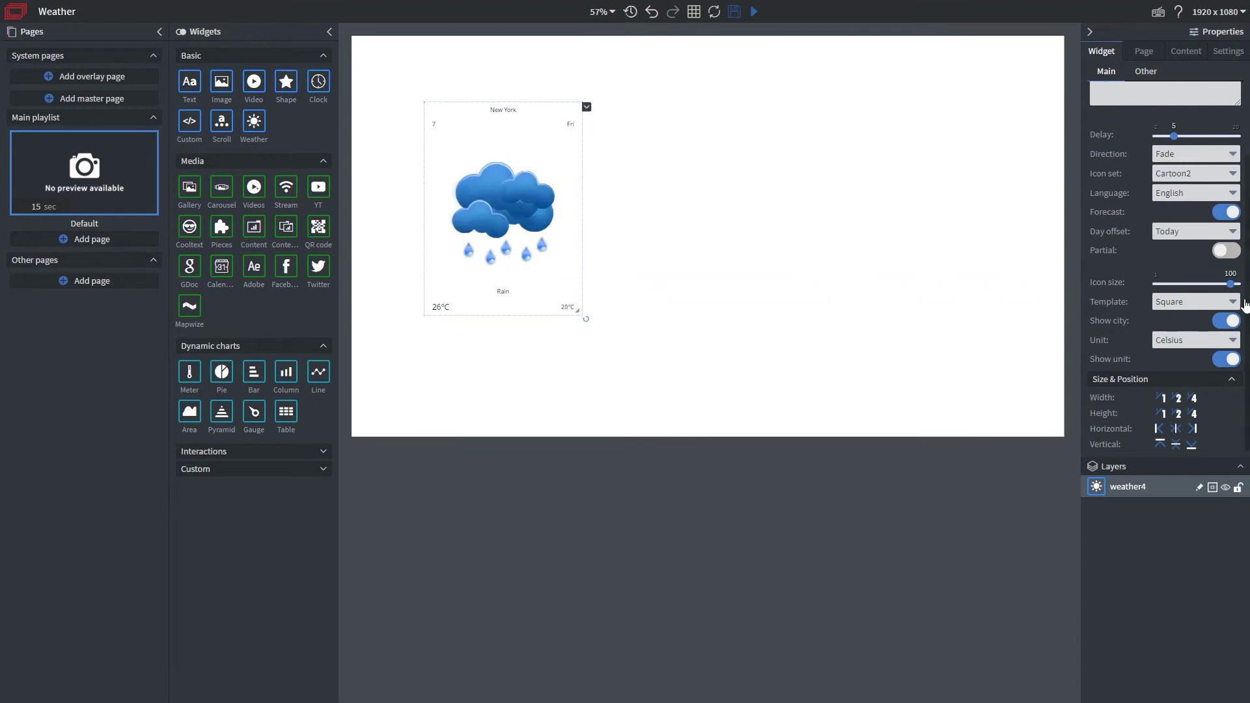
pyautogui.click(1228, 258)
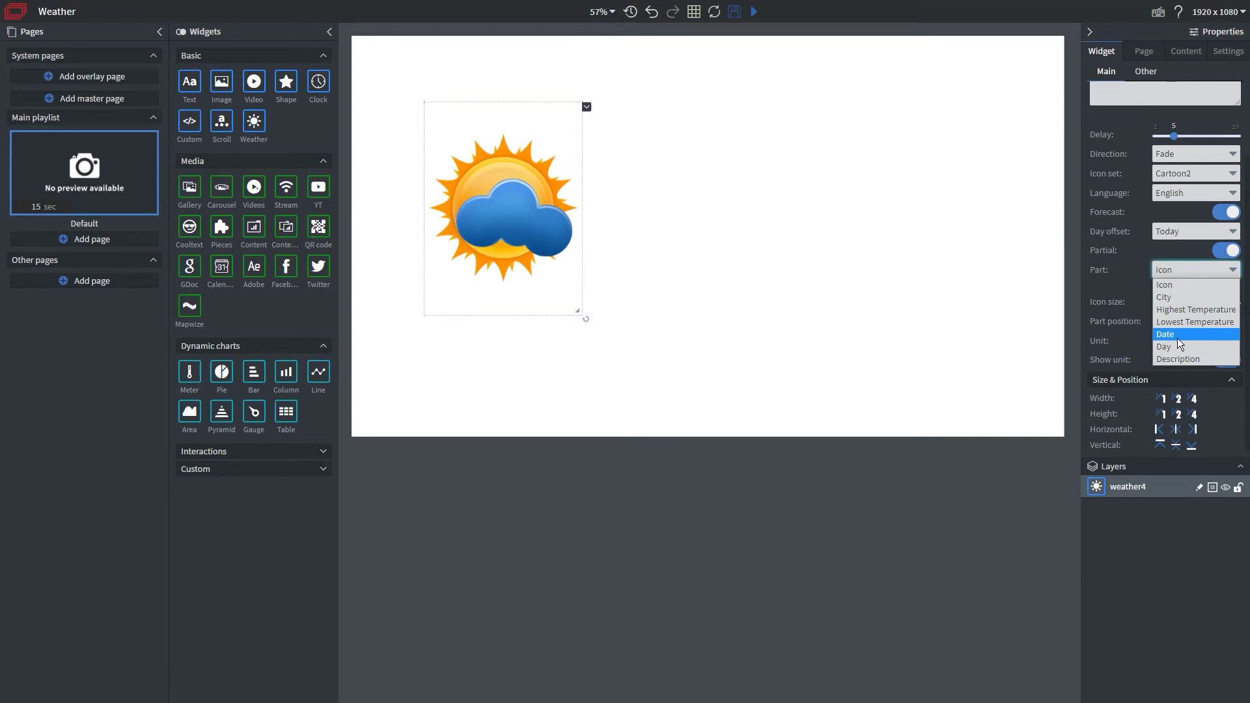
pyautogui.click(1165, 296)
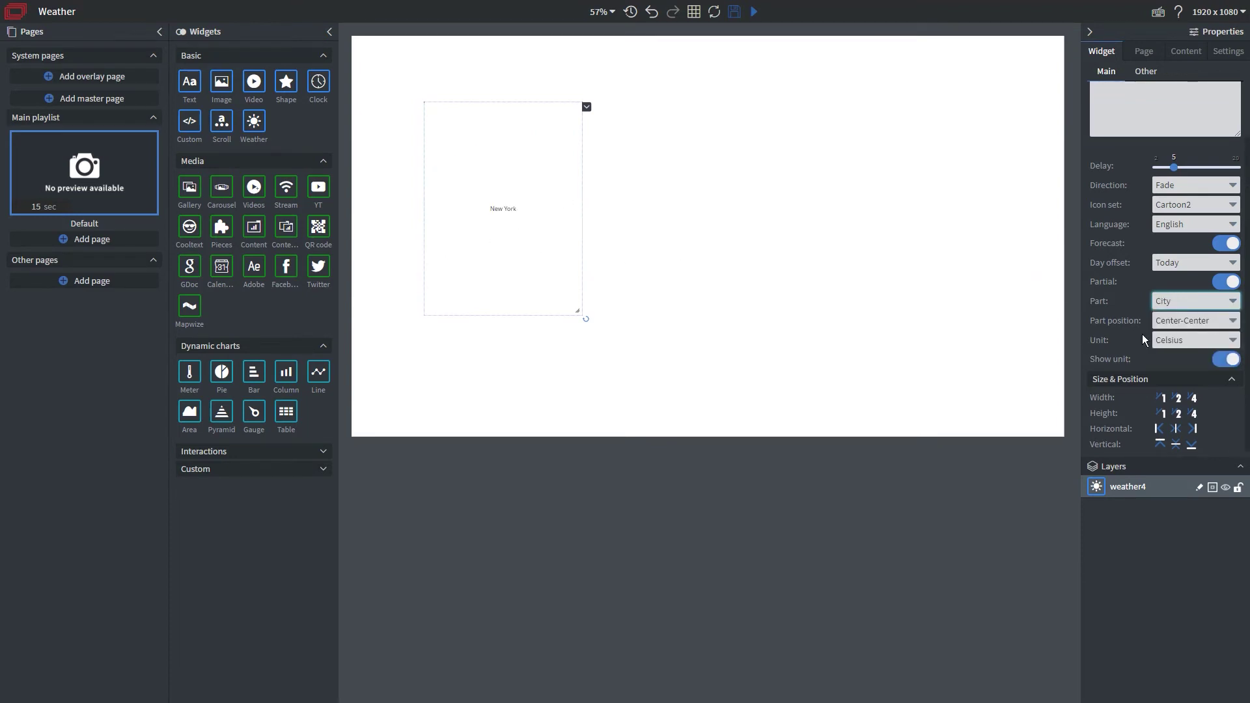
pyautogui.click(1197, 304)
pyautogui.click(1196, 318)
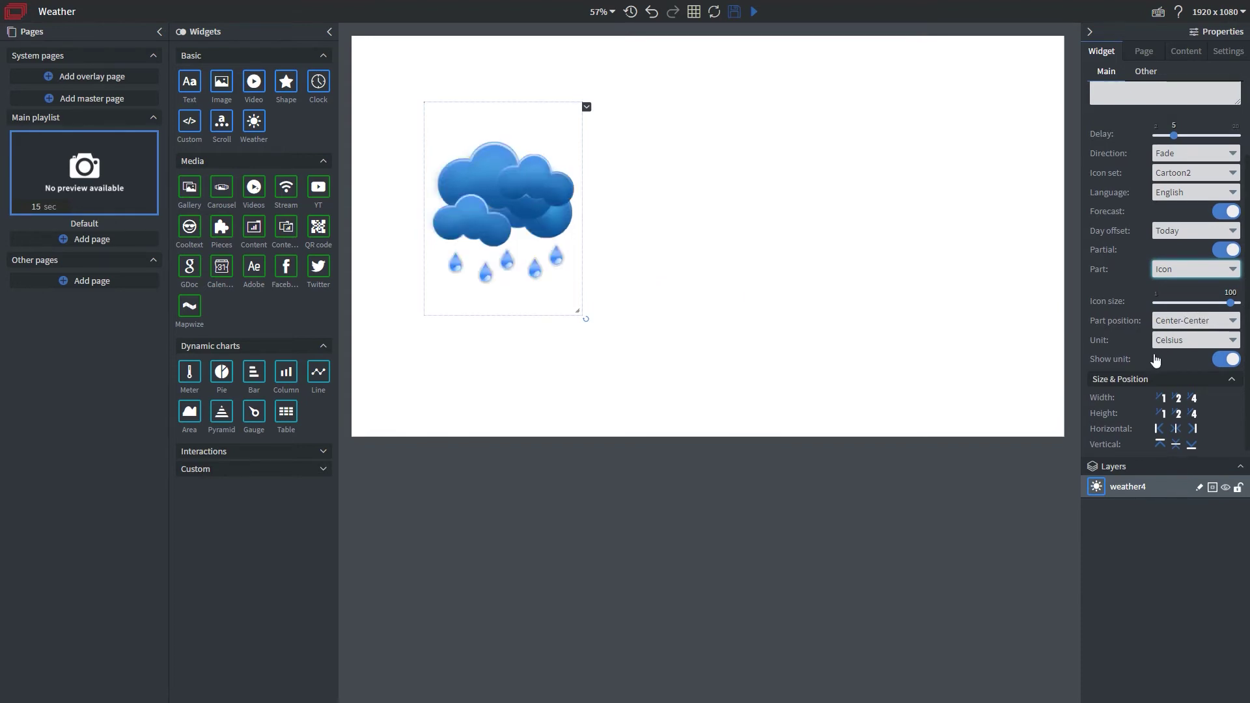
pyautogui.click(1166, 321)
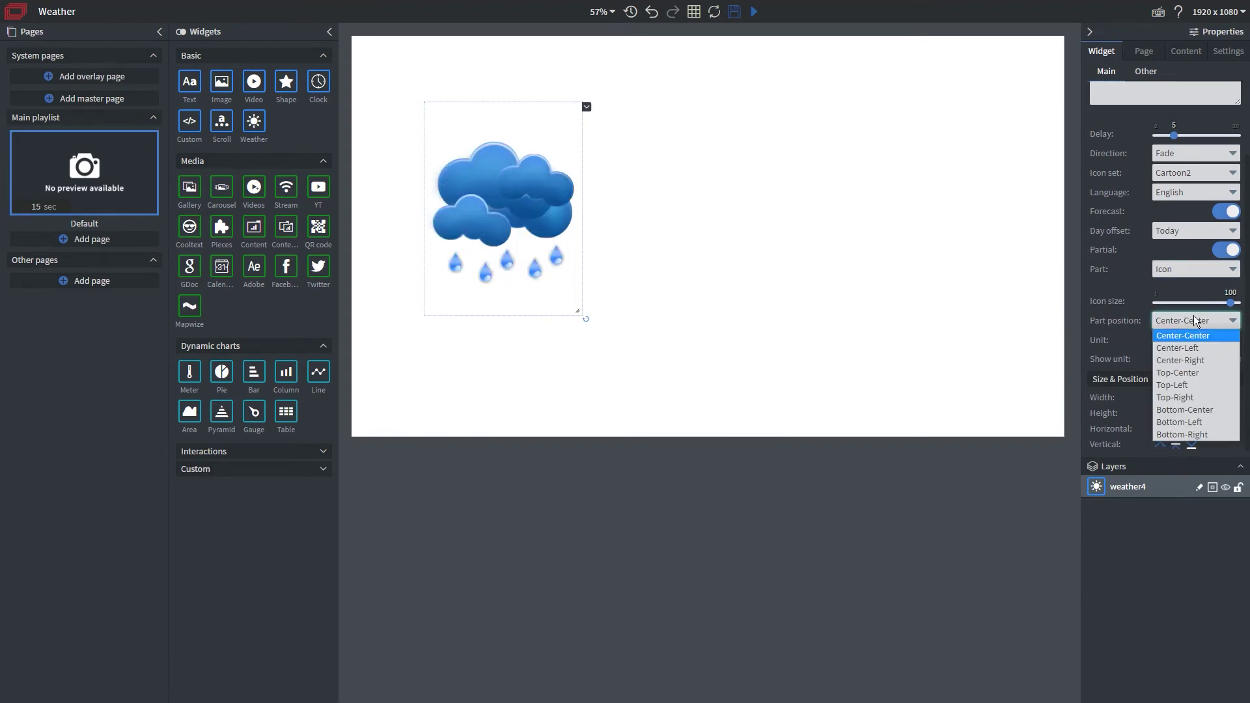
pyautogui.click(1192, 322)
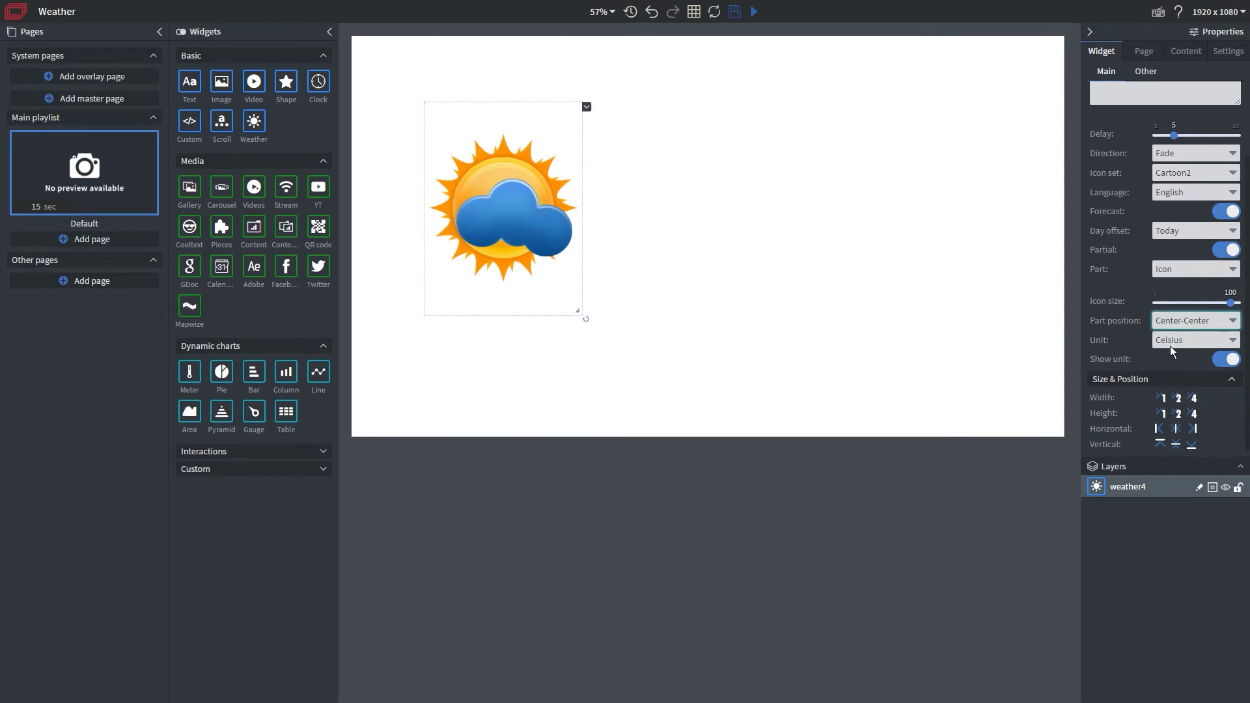
pyautogui.click(1190, 339)
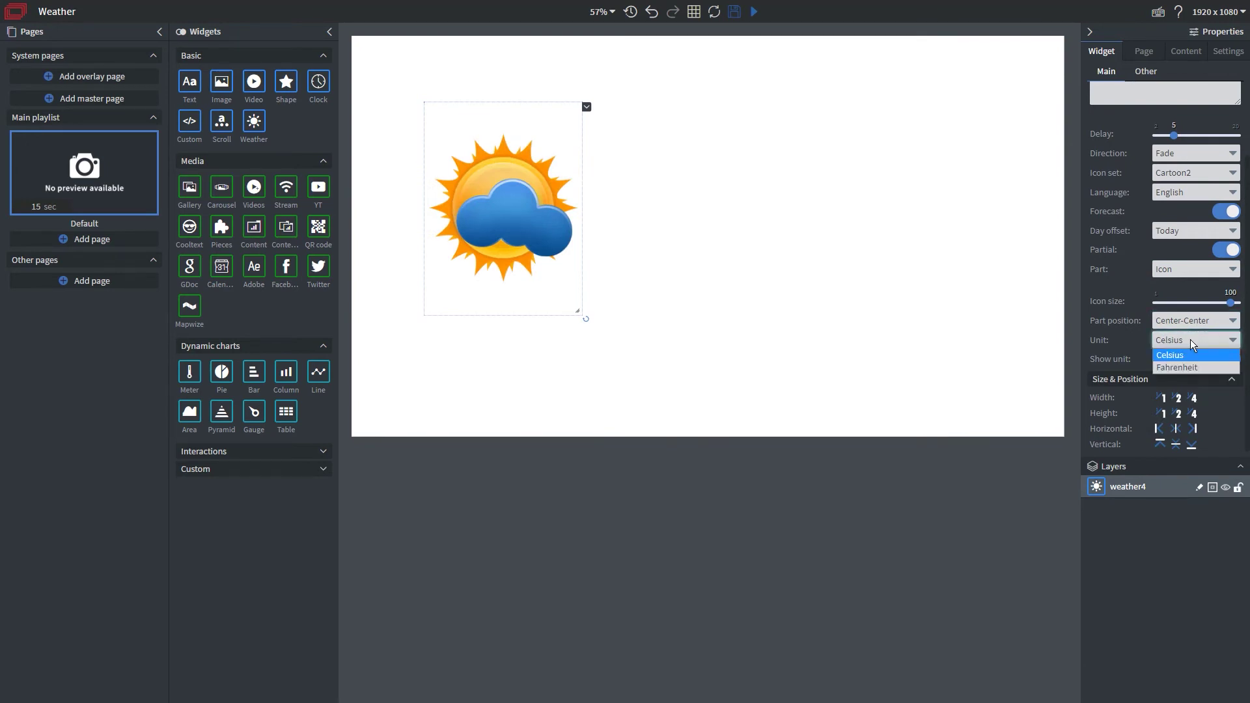
pyautogui.click(1182, 338)
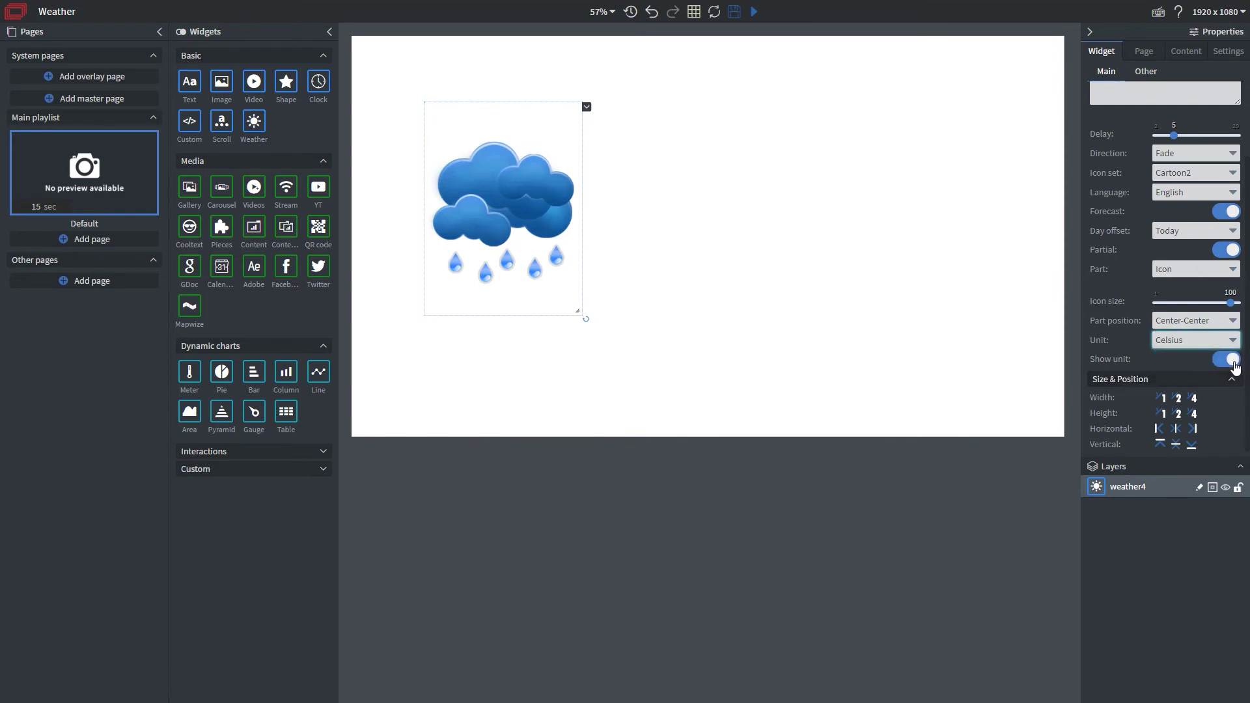
pyautogui.scroll(3, 1217, 383)
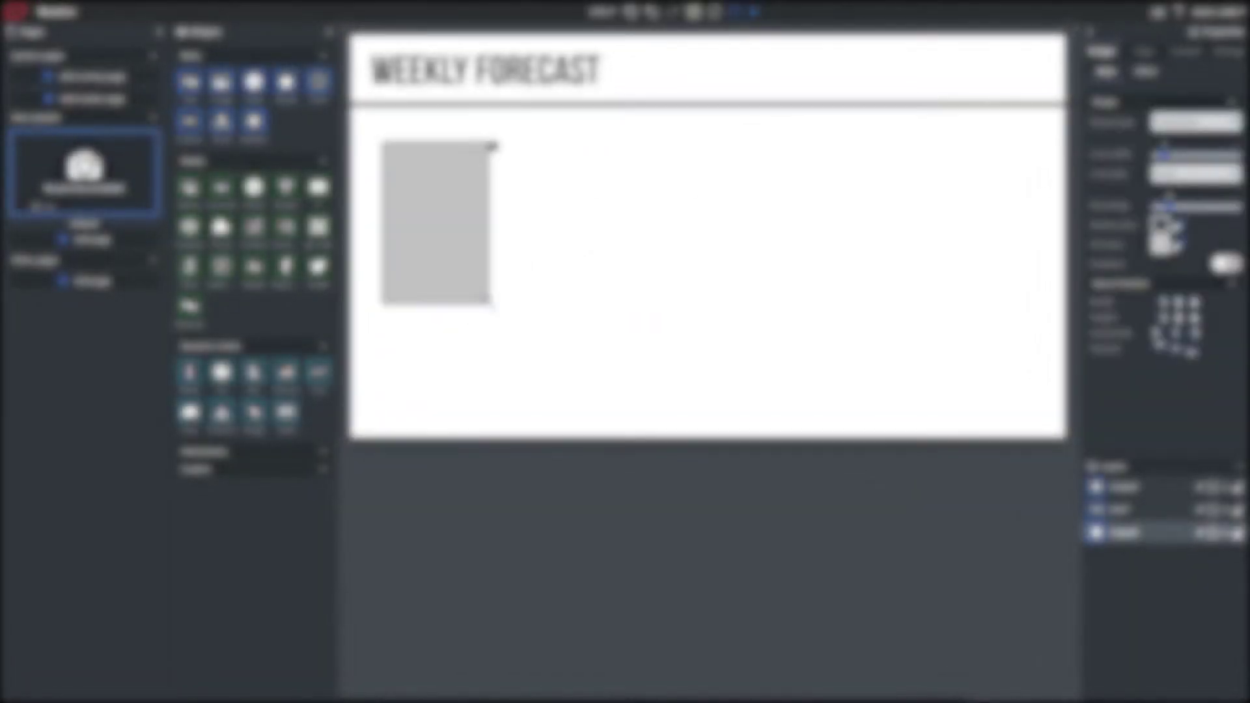
# Deselect the shape by clicking the empty canvas of the Weekly Forecast page
pyautogui.click(610, 276)
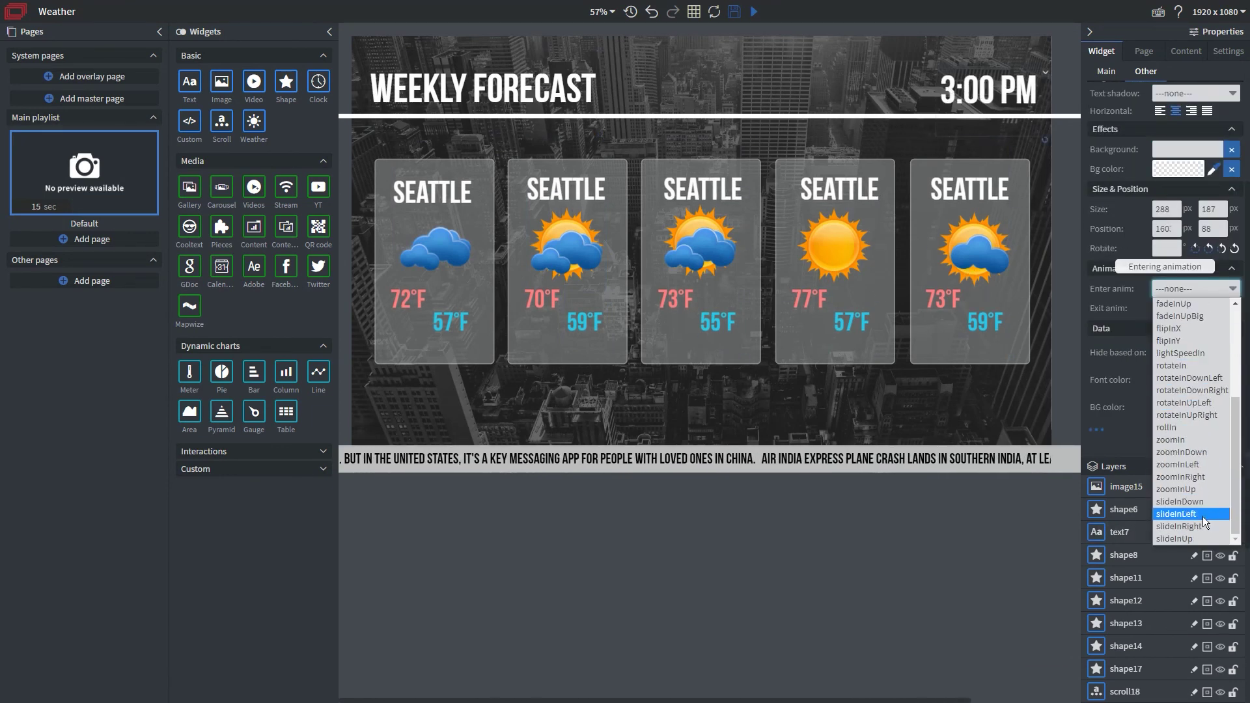
# Set the clock's Enter animation to slideInRight and save the content
pyautogui.click(1203, 528)
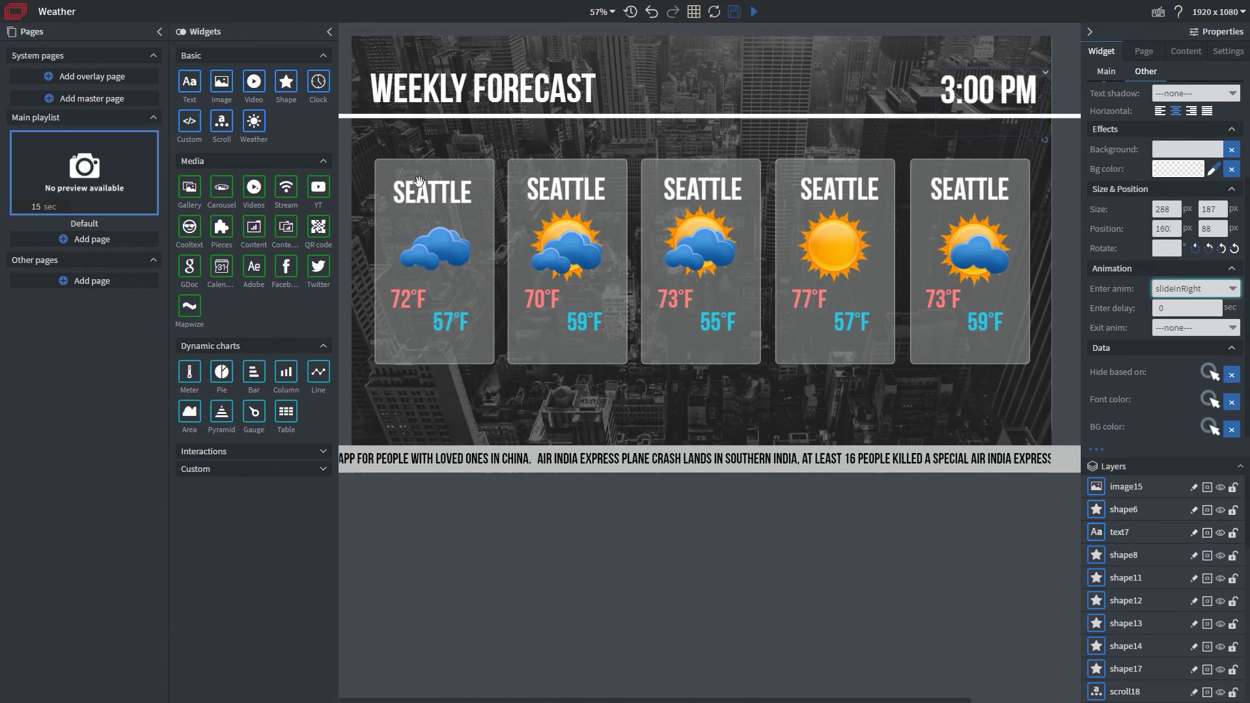
pyautogui.click(735, 14)
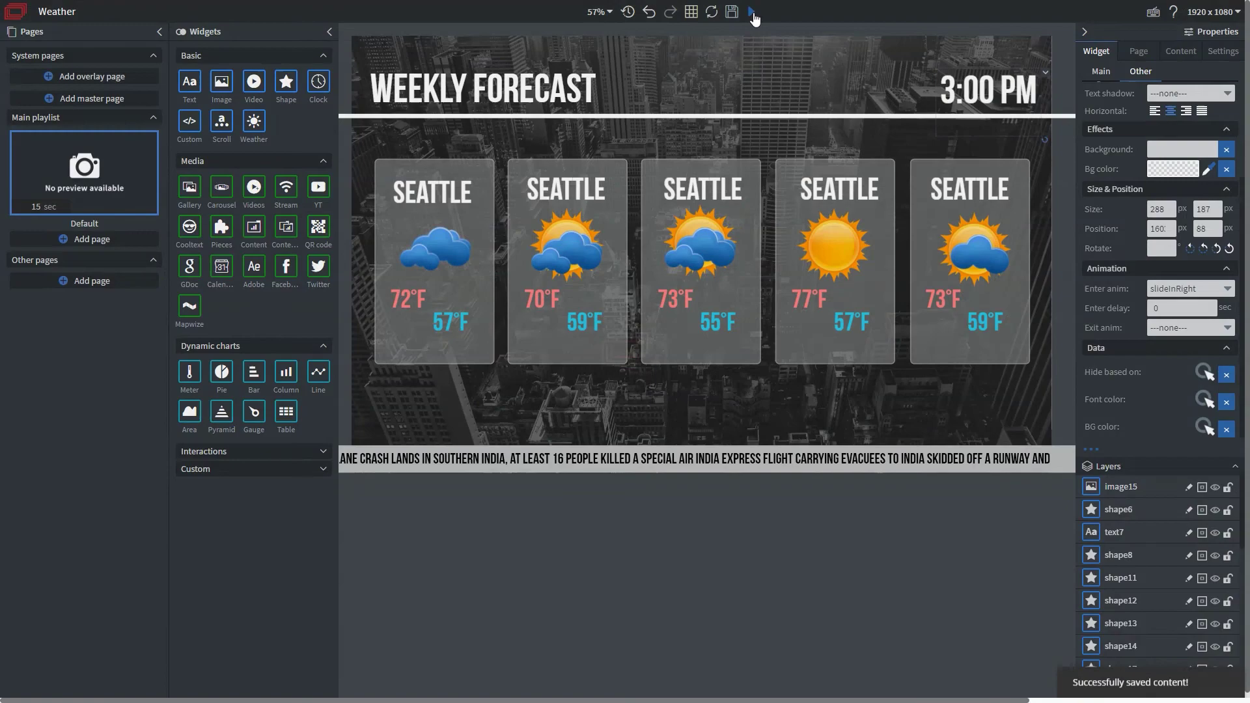
pyautogui.moveTo(756, 20)
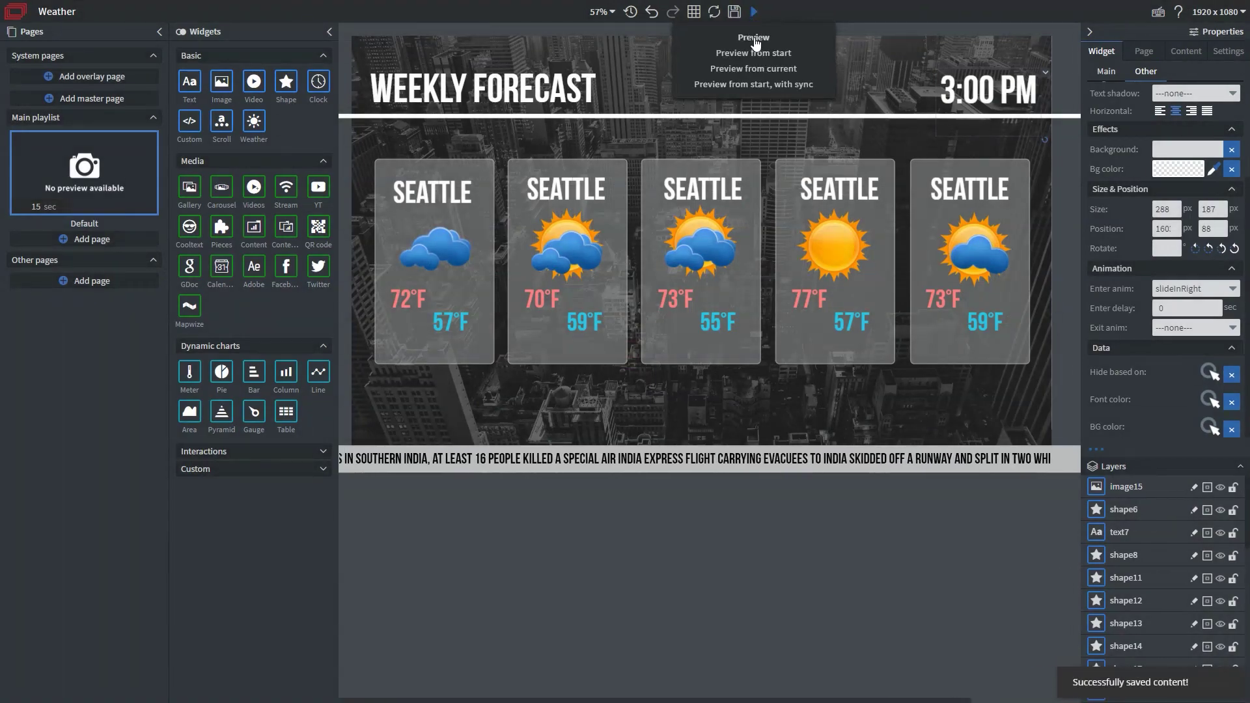